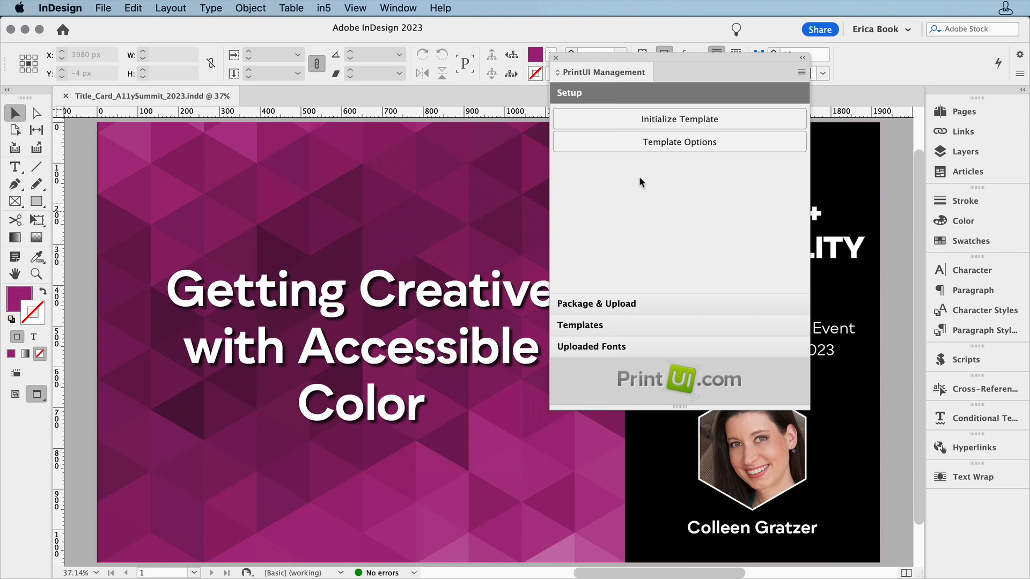
Step: Open the PrintUI template options and accept them with their current settings
{"action": "left_click", "coordinate": [668, 144]}
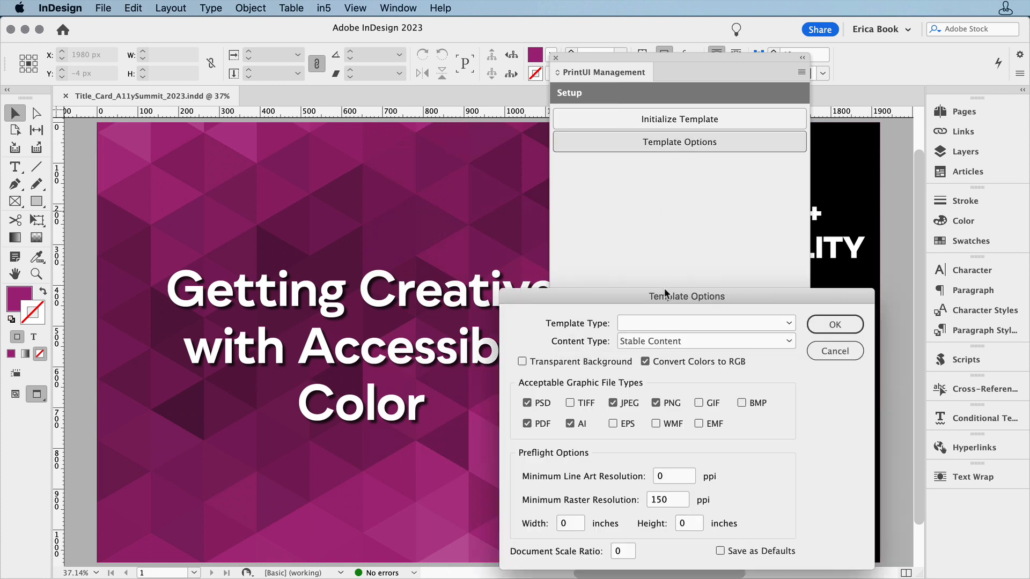
{"action": "left_click_drag", "start_coordinate": [666, 296], "coordinate": [632, 199]}
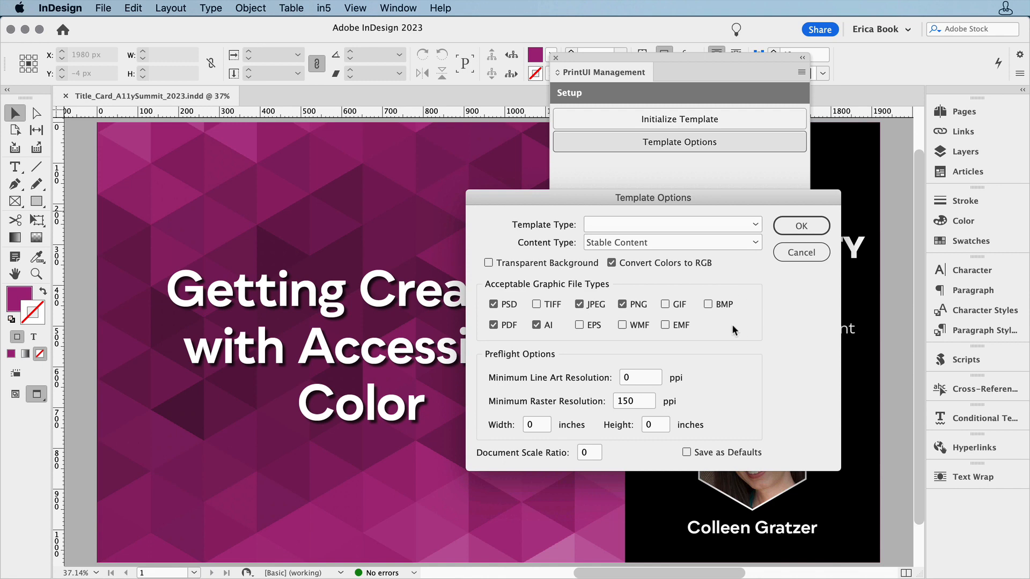
{"action": "left_click", "coordinate": [790, 226]}
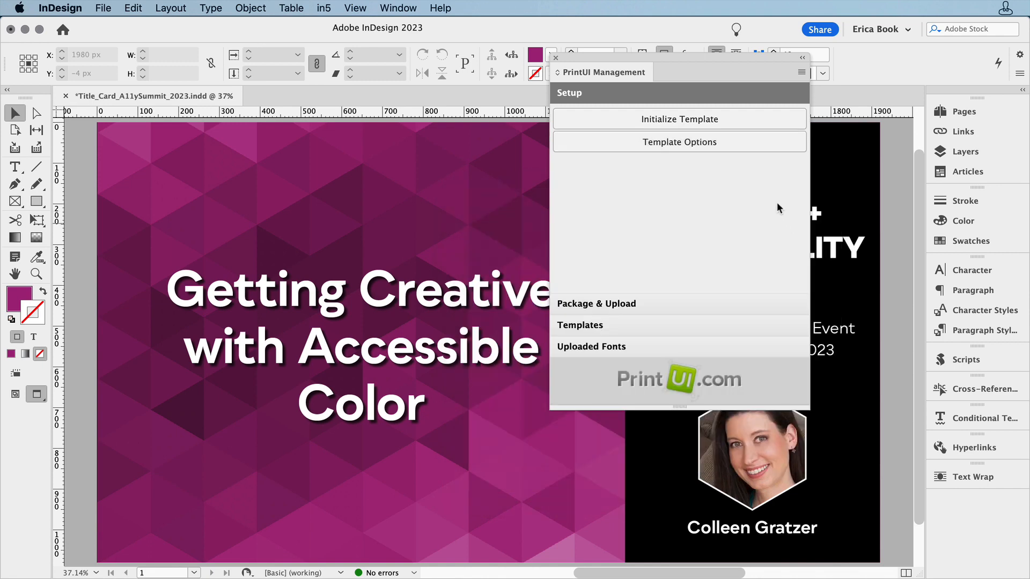
Step: Initialize the template, including the optional Foreground layer
{"action": "left_click", "coordinate": [740, 125]}
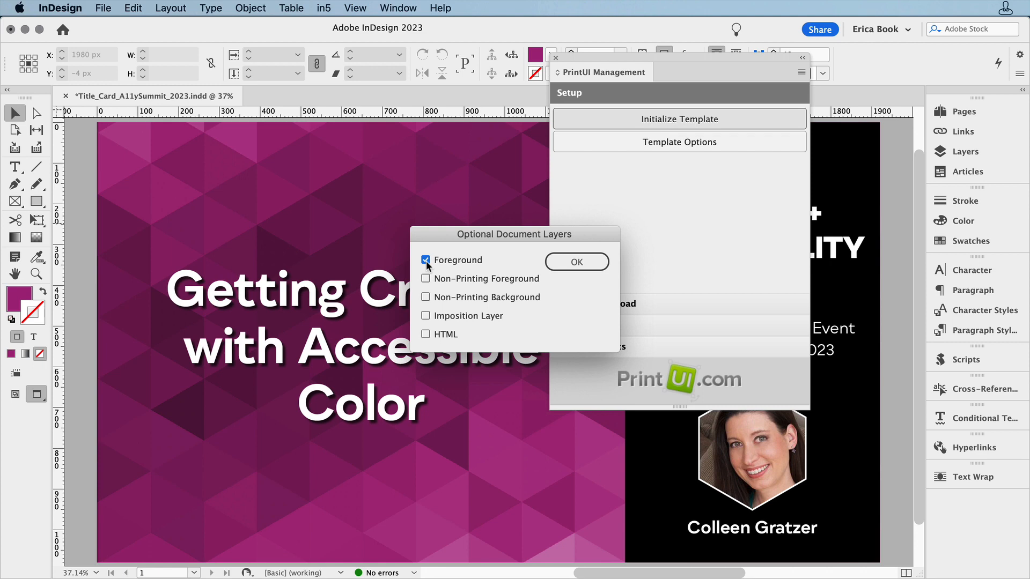
{"action": "left_click", "coordinate": [558, 262]}
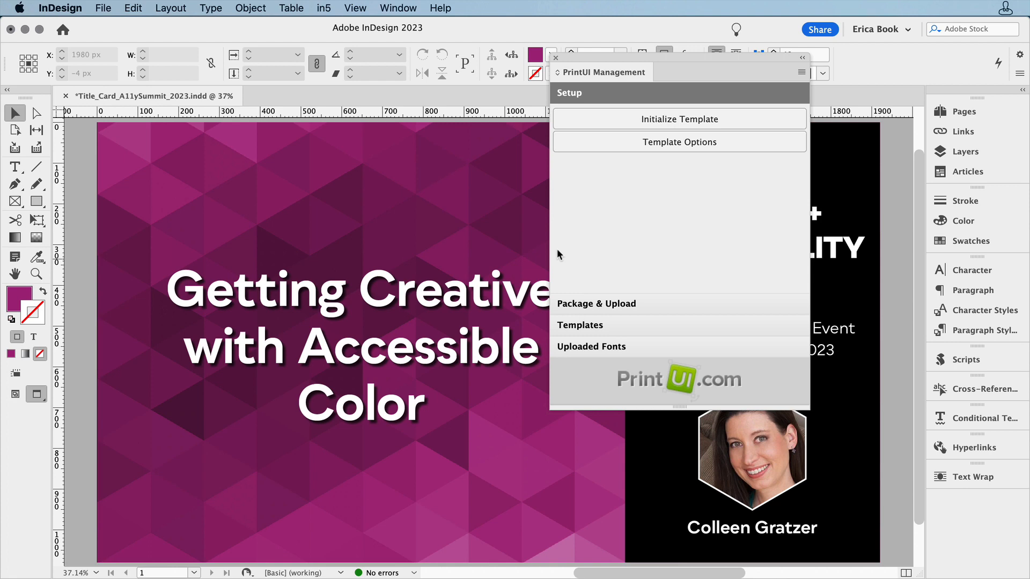
Step: Move the rectangle and background image from the Base layer into the Background layer
{"action": "double_click", "coordinate": [614, 71]}
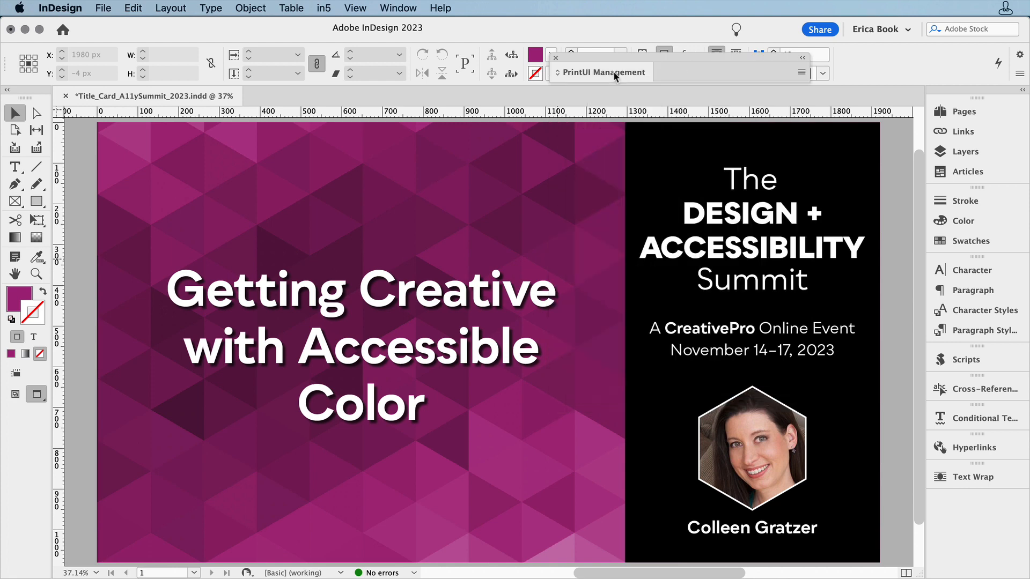
{"action": "left_click", "coordinate": [966, 152]}
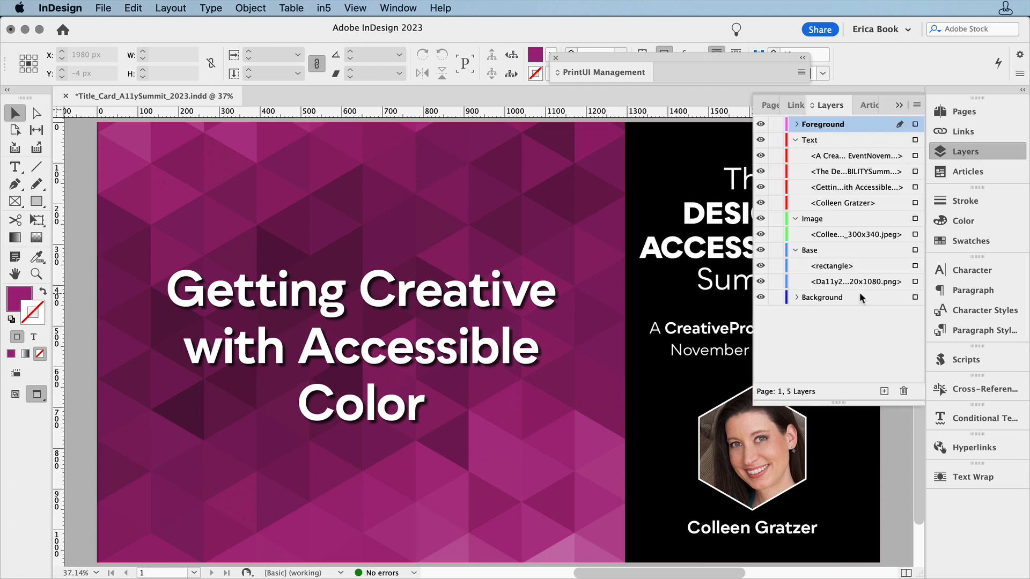
{"action": "left_click", "coordinate": [915, 266]}
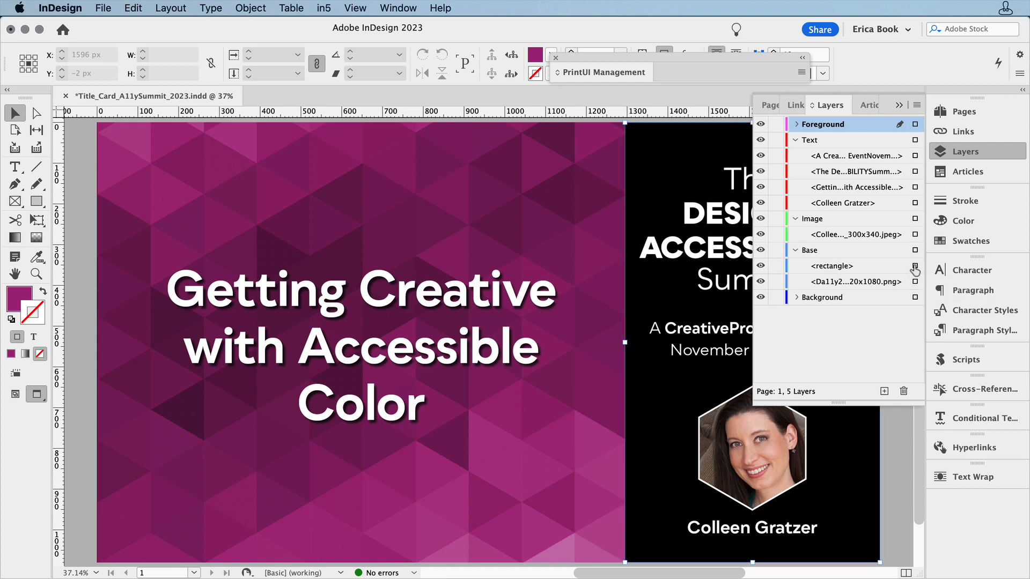
{"action": "left_click_drag", "start_coordinate": [893, 273], "coordinate": [864, 301]}
{"action": "left_click", "coordinate": [797, 283]}
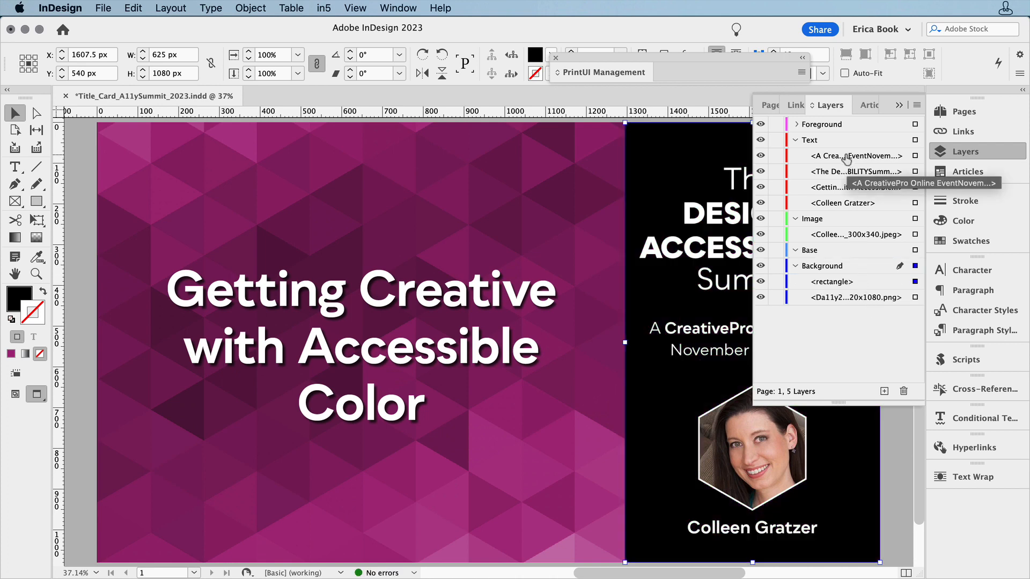
Step: Move the event name and date text frames from the Text layer into the Foreground layer
{"action": "left_click_drag", "start_coordinate": [846, 159], "coordinate": [847, 131]}
{"action": "left_click", "coordinate": [795, 124]}
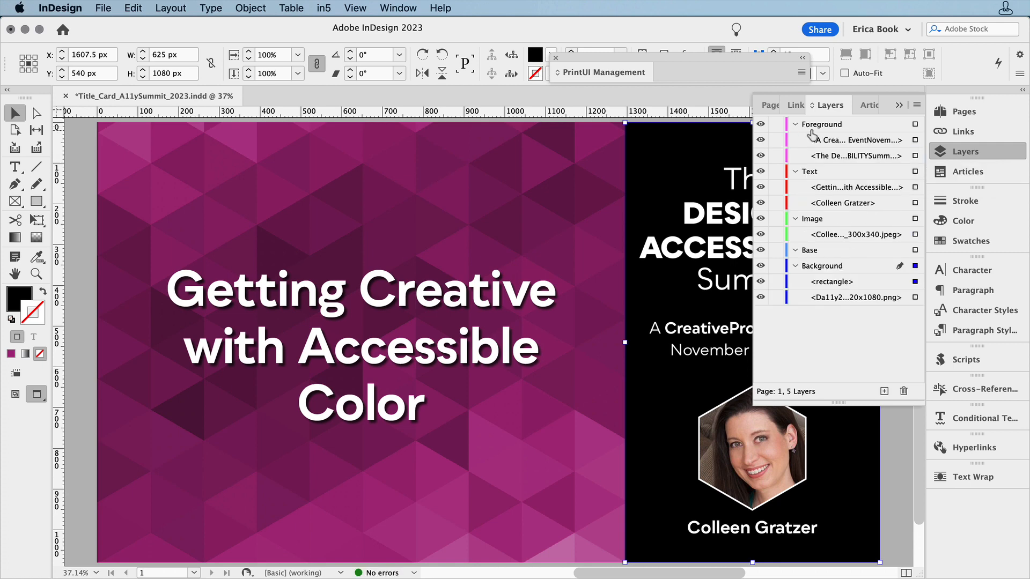
Step: Lock the speaker photo item on the Image layer
{"action": "left_click", "coordinate": [870, 234]}
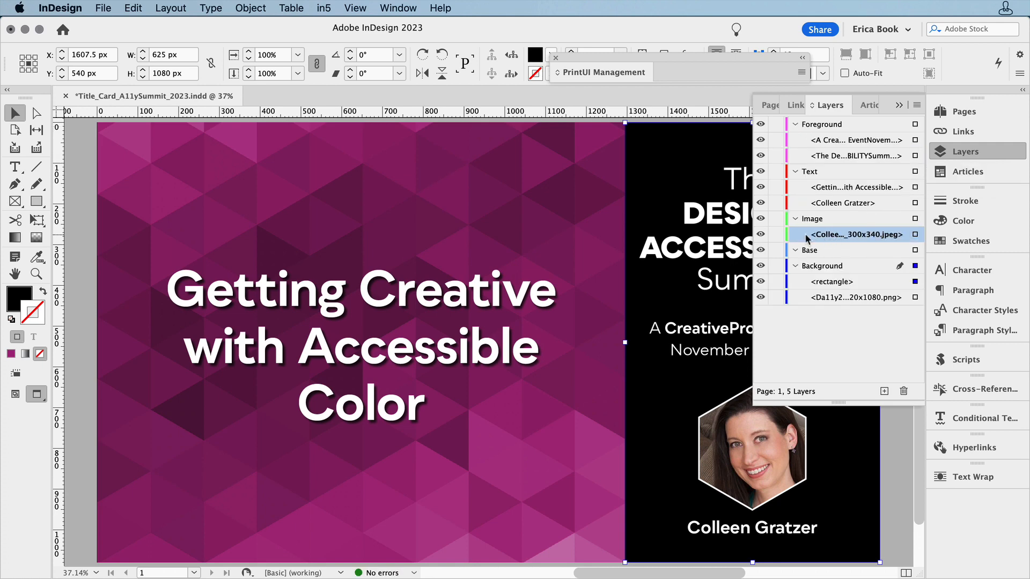
{"action": "left_click", "coordinate": [777, 236]}
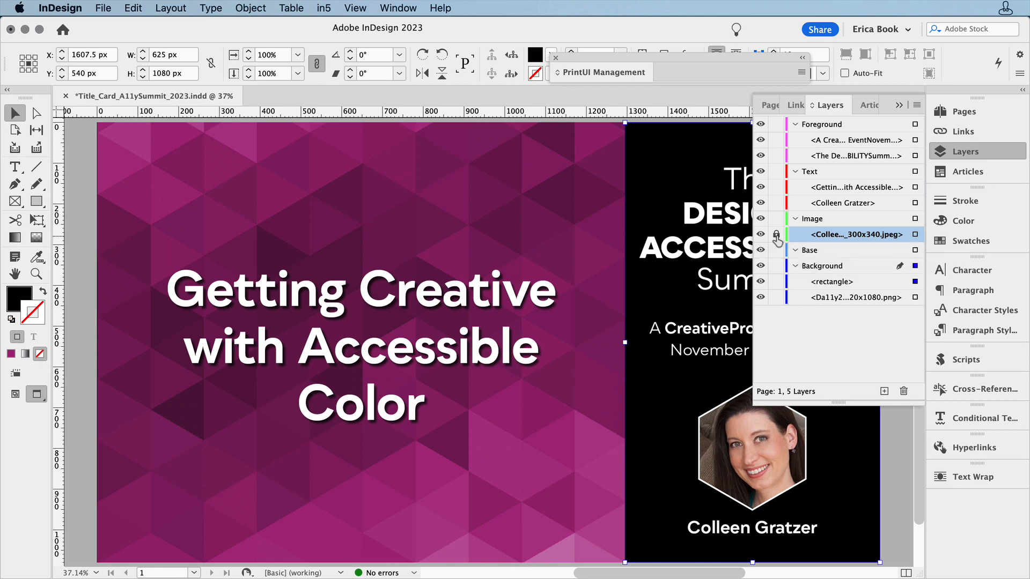
{"action": "left_click", "coordinate": [961, 150]}
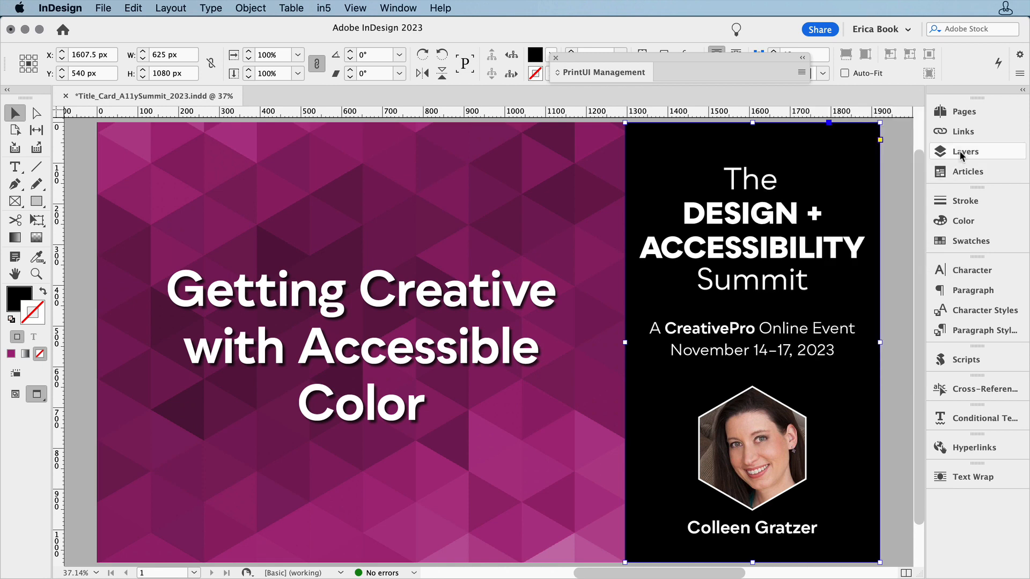
Step: Run a PrintUI preflight of the template, continuing past the transparency warning
{"action": "left_click", "coordinate": [626, 70]}
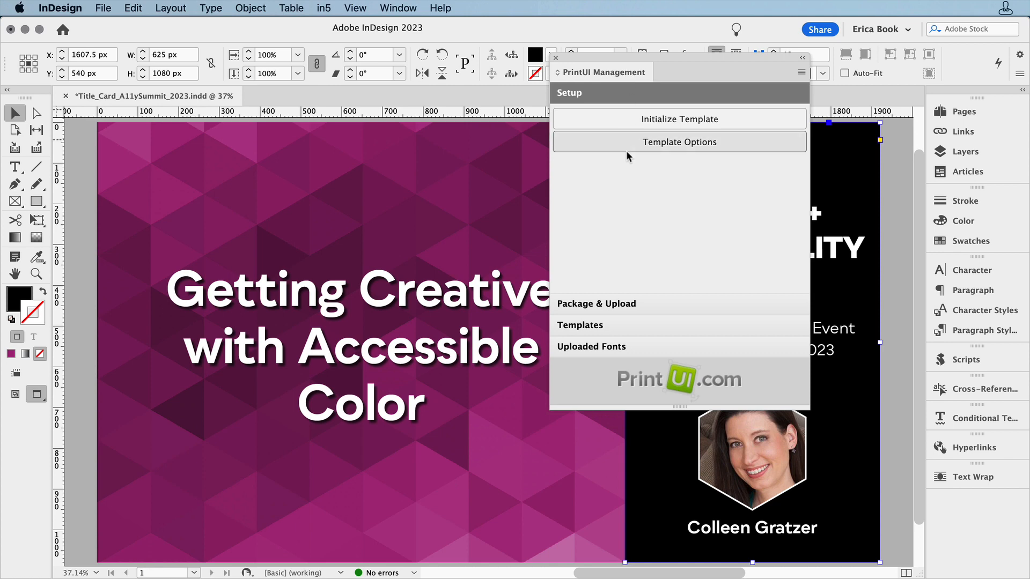
{"action": "left_click", "coordinate": [614, 306]}
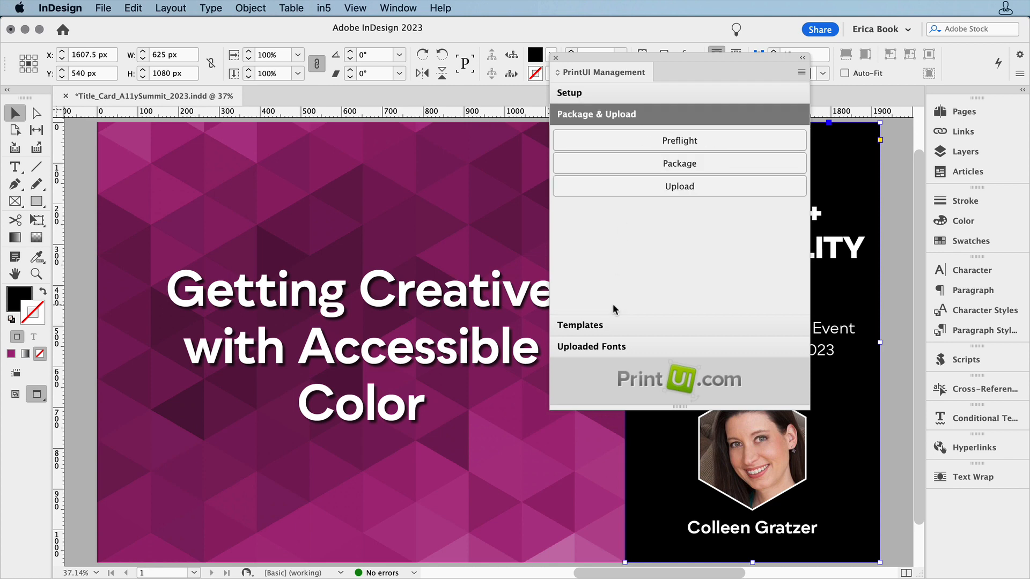
{"action": "left_click", "coordinate": [674, 141]}
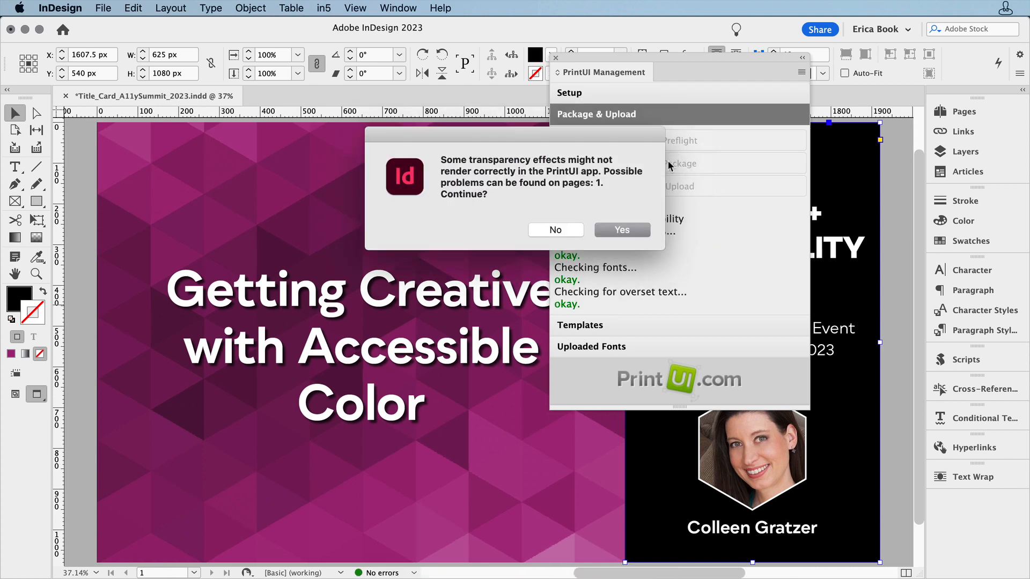
{"action": "left_click", "coordinate": [639, 230]}
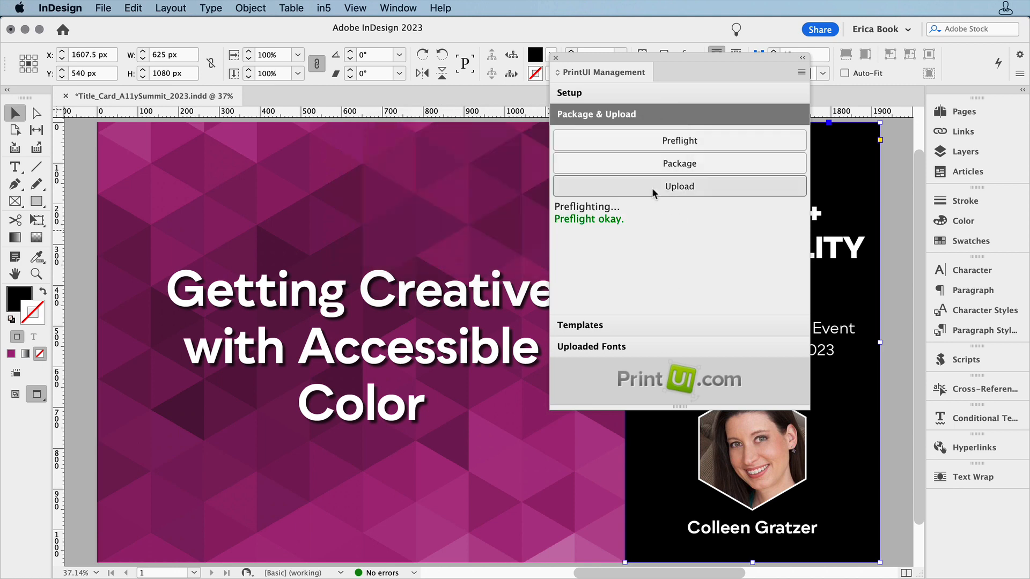
Step: Package the template, continue past the transparency warning, and upload it to PrintUI
{"action": "left_click", "coordinate": [667, 164]}
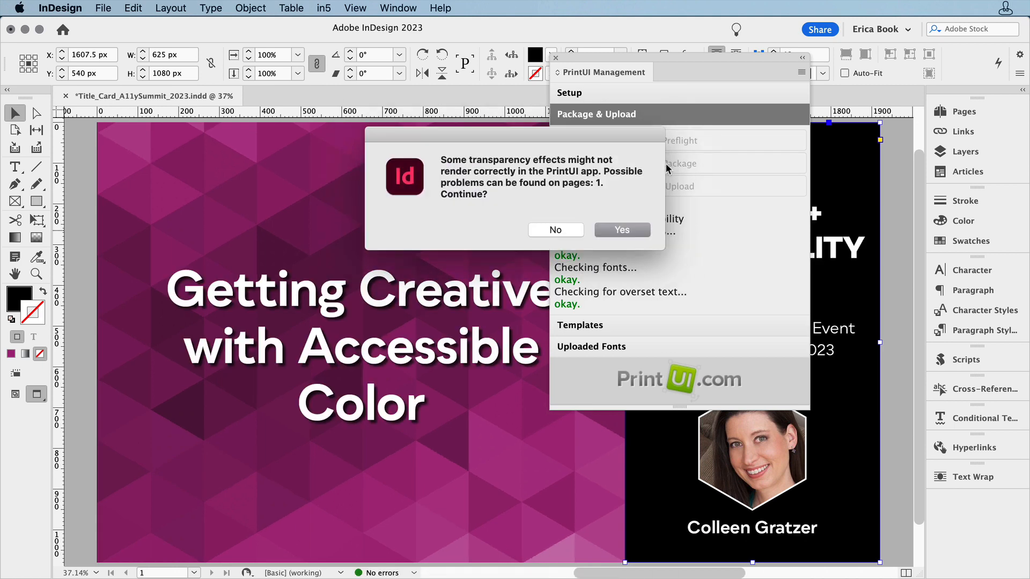
{"action": "left_click", "coordinate": [641, 231]}
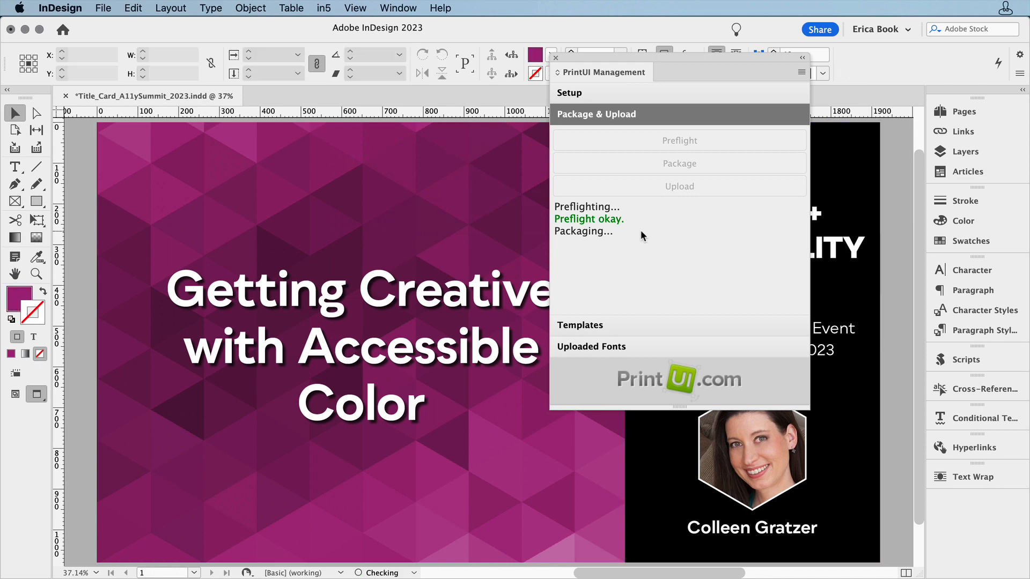
{"action": "left_click", "coordinate": [668, 188]}
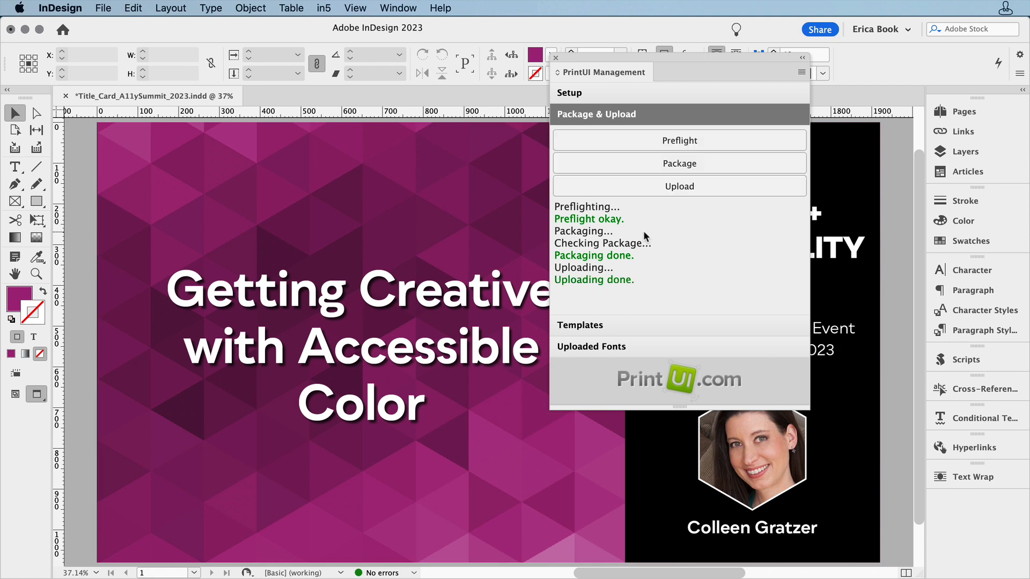
Step: Test the uploaded Title_Card_A11ySummit_2023 template from the Templates list
{"action": "left_click", "coordinate": [639, 326]}
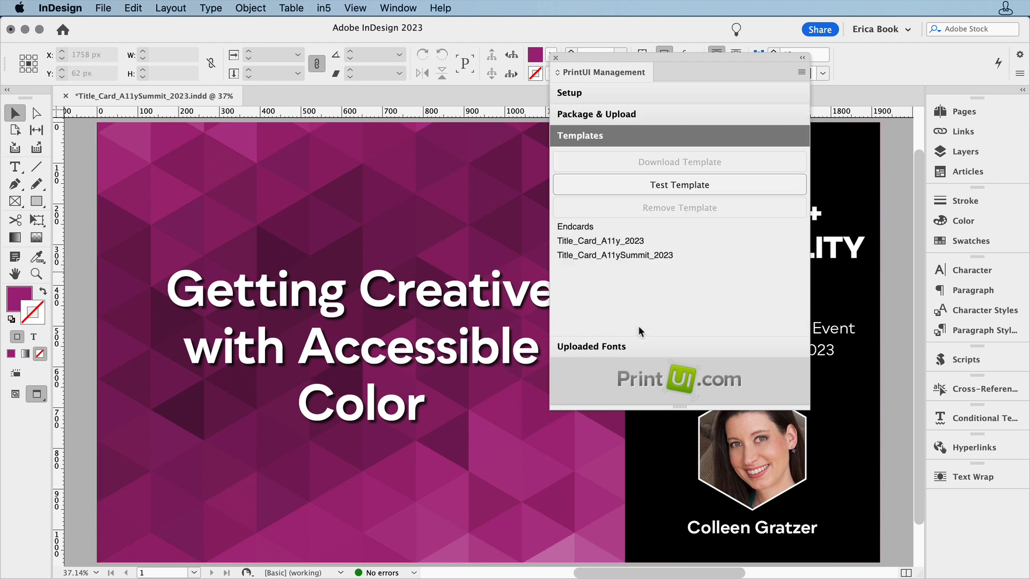
{"action": "left_click", "coordinate": [655, 258]}
{"action": "left_click", "coordinate": [672, 184]}
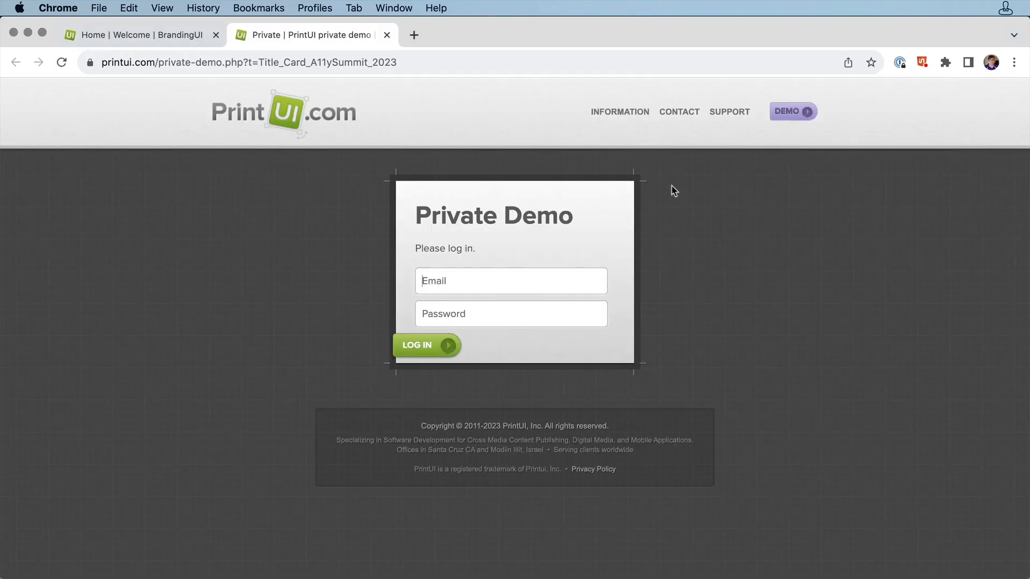
Step: Choose the Title_Card_A11ySummit_2023 template in the PrintUI web demo and confirm the selection
{"action": "left_click", "coordinate": [587, 308]}
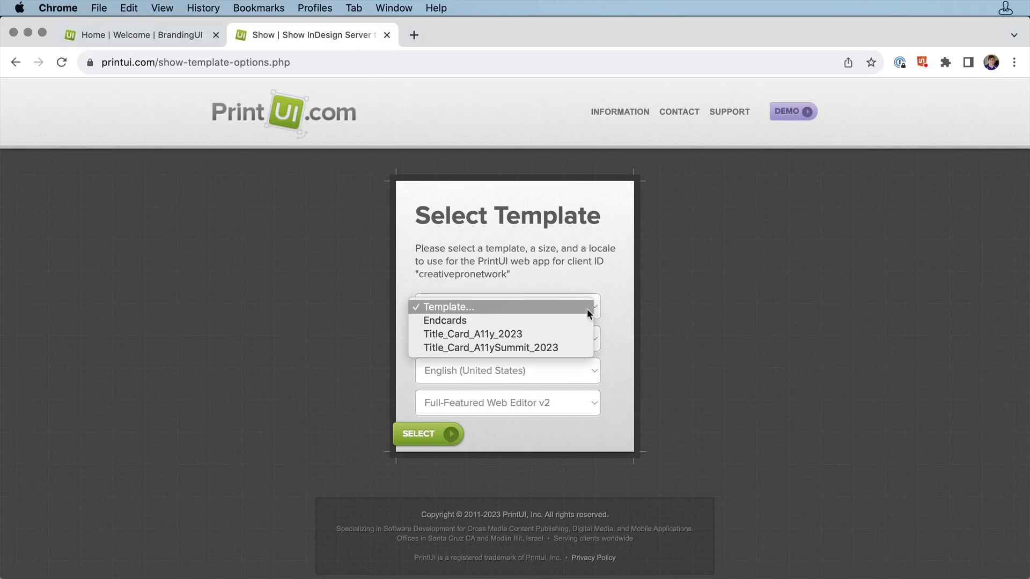
{"action": "left_click", "coordinate": [576, 347]}
{"action": "left_click", "coordinate": [429, 437]}
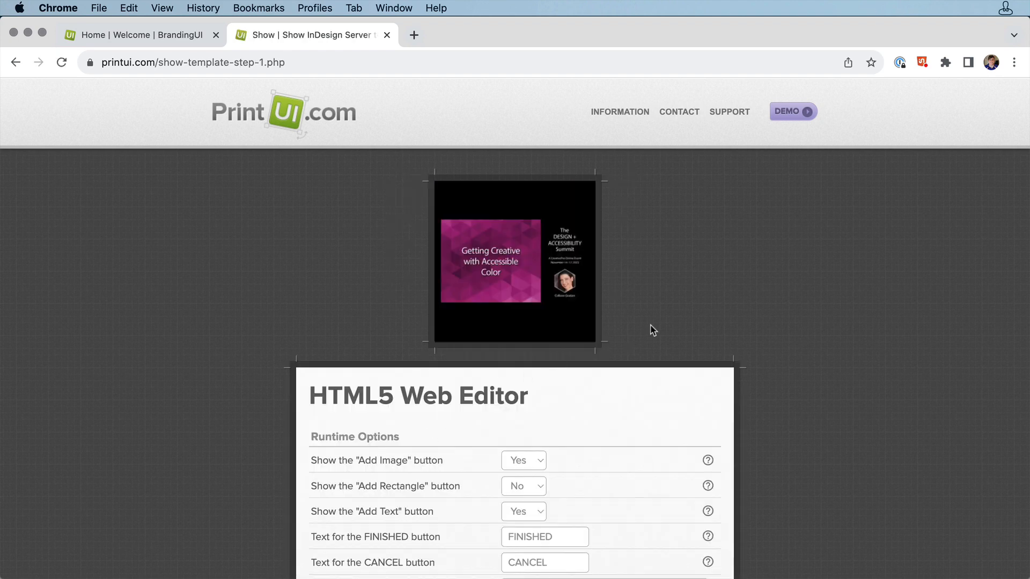
Step: Continue past the HTML5 Web Editor runtime options without changing them
{"action": "scroll", "coordinate": [771, 314], "scroll_direction": "down", "scroll_amount": 5}
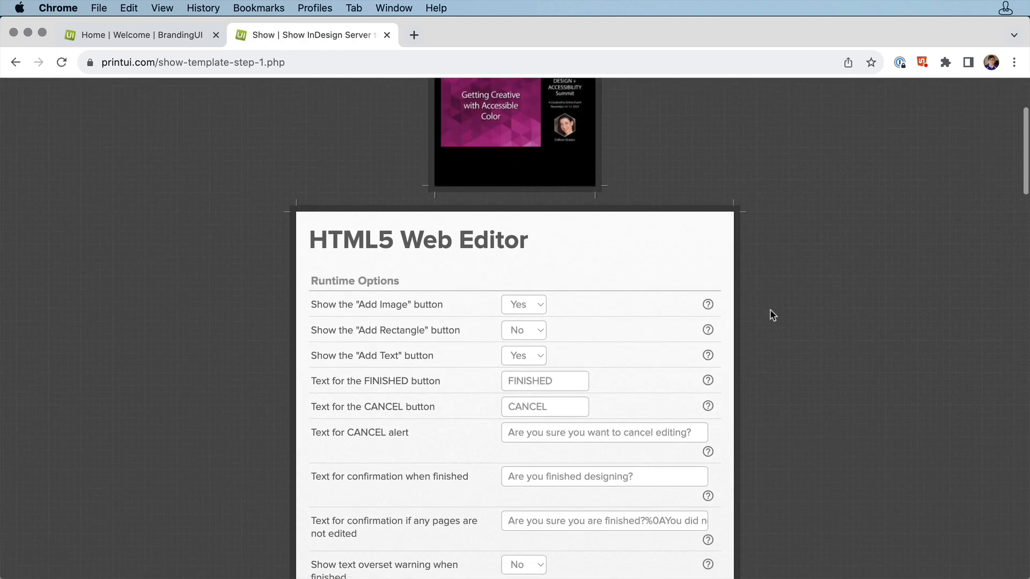
{"action": "scroll", "coordinate": [771, 314], "scroll_direction": "down", "scroll_amount": 10}
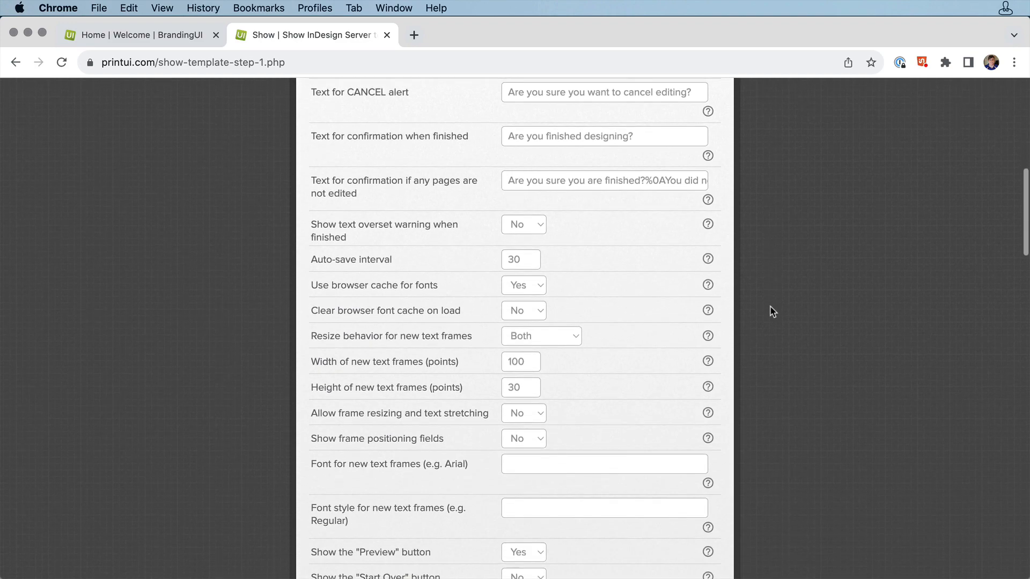
{"action": "scroll", "coordinate": [773, 313], "scroll_direction": "down", "scroll_amount": 20}
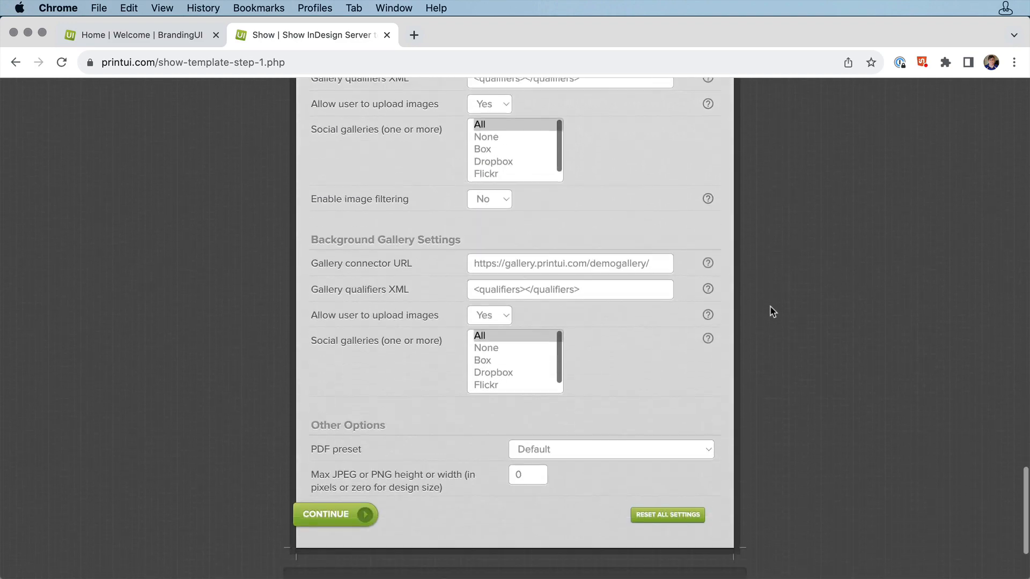
{"action": "left_click", "coordinate": [325, 480]}
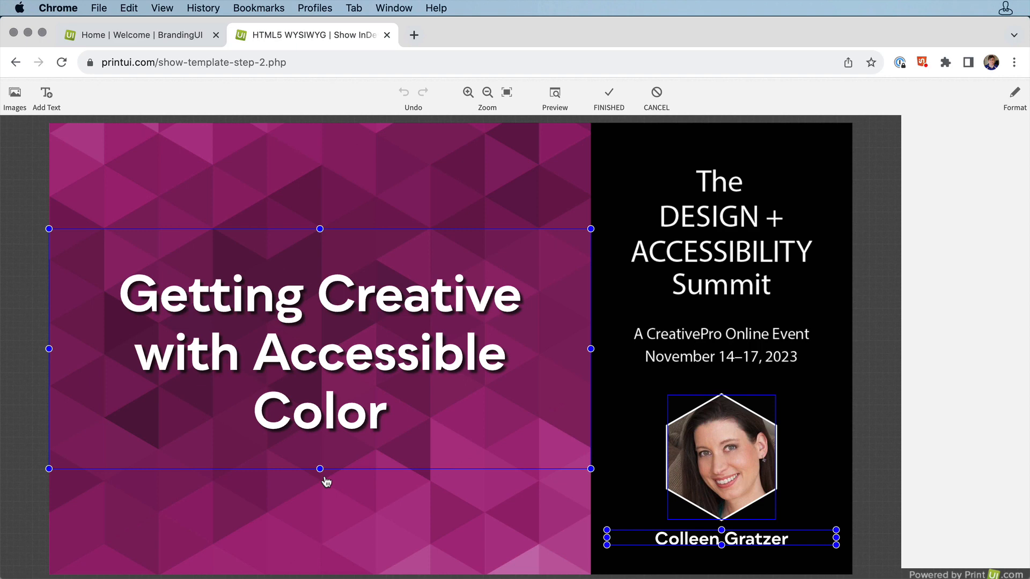
Step: Select all of the title text and open its font style choices without changing them
{"action": "left_click", "coordinate": [388, 412]}
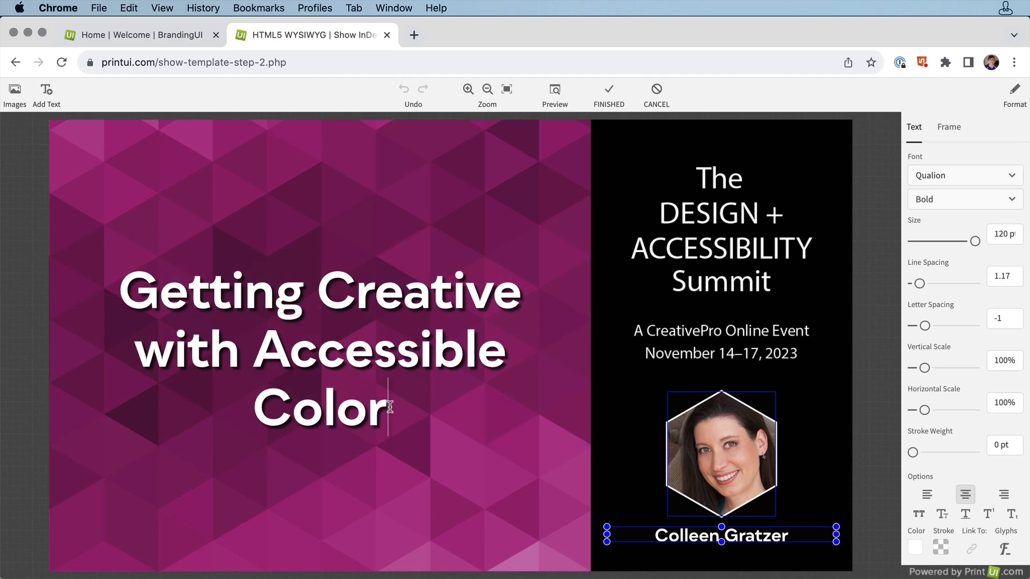
{"action": "left_click_drag", "start_coordinate": [391, 414], "coordinate": [129, 287]}
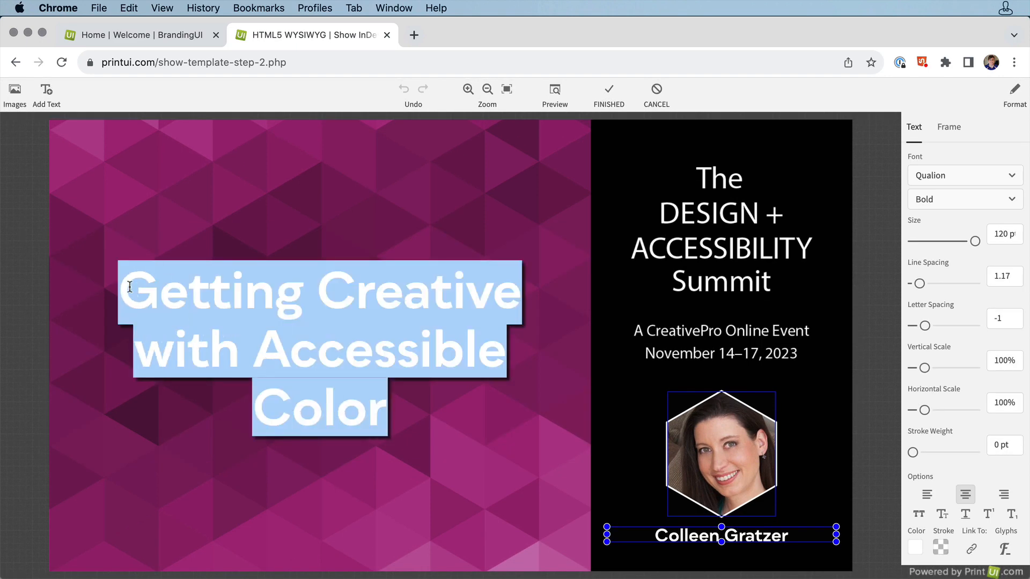
{"action": "left_click", "coordinate": [1020, 178]}
{"action": "left_click", "coordinate": [1012, 188]}
{"action": "left_click", "coordinate": [1012, 201]}
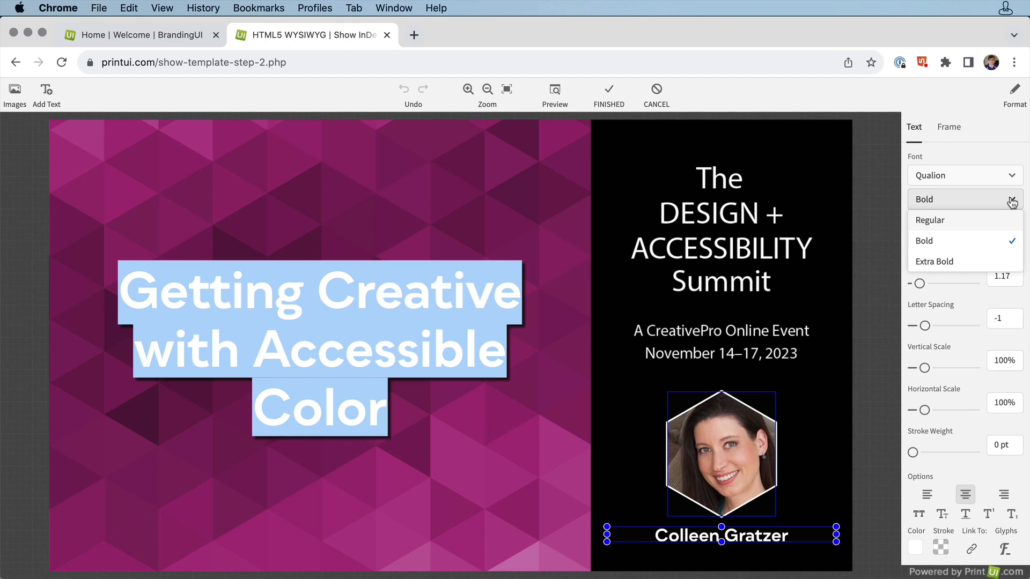
{"action": "left_click", "coordinate": [1000, 154]}
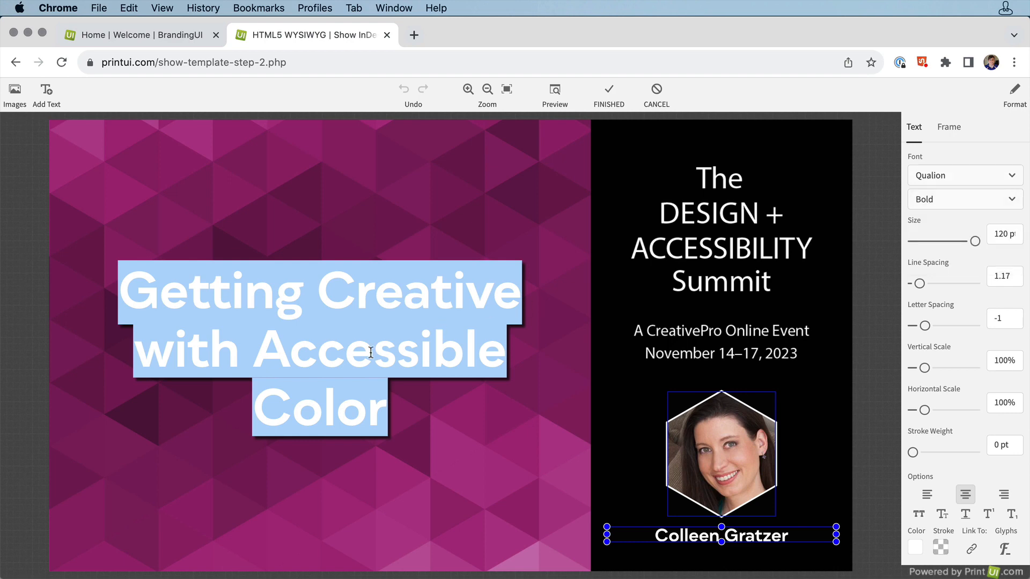
Step: Replace the title with "InDesign", "Accessibility:" and "Next Steps" on three lines
{"action": "type", "text": "InDesign"}
{"action": "key", "text": "Return"}
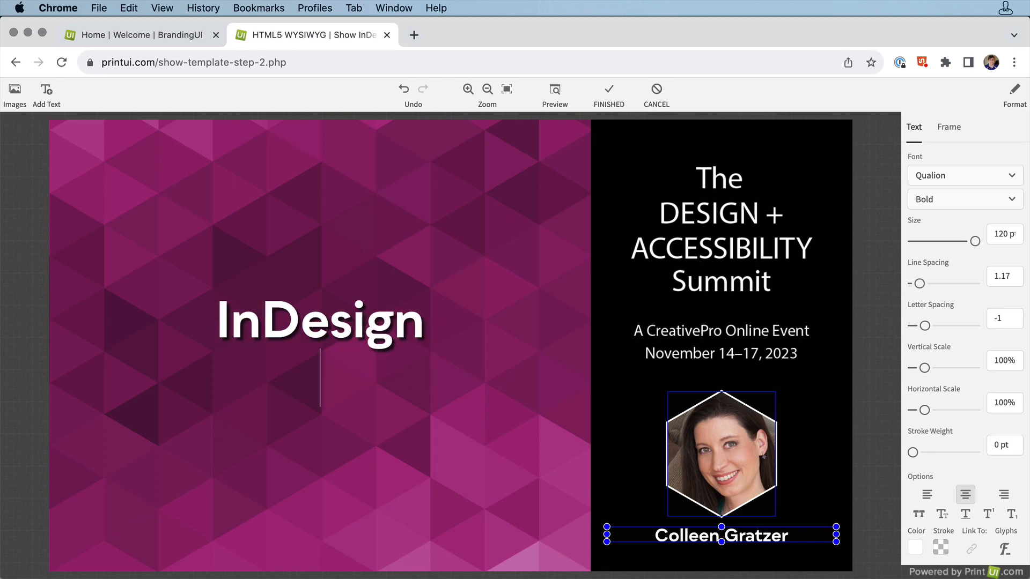
{"action": "type", "text": "Accessibility:"}
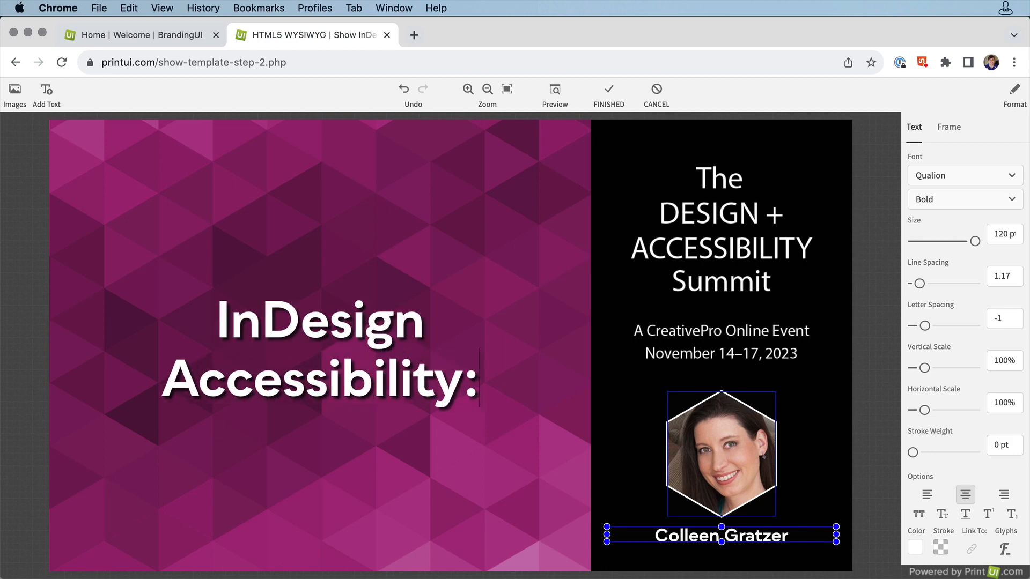
{"action": "key", "text": "Return"}
{"action": "type", "text": "Next Steps"}
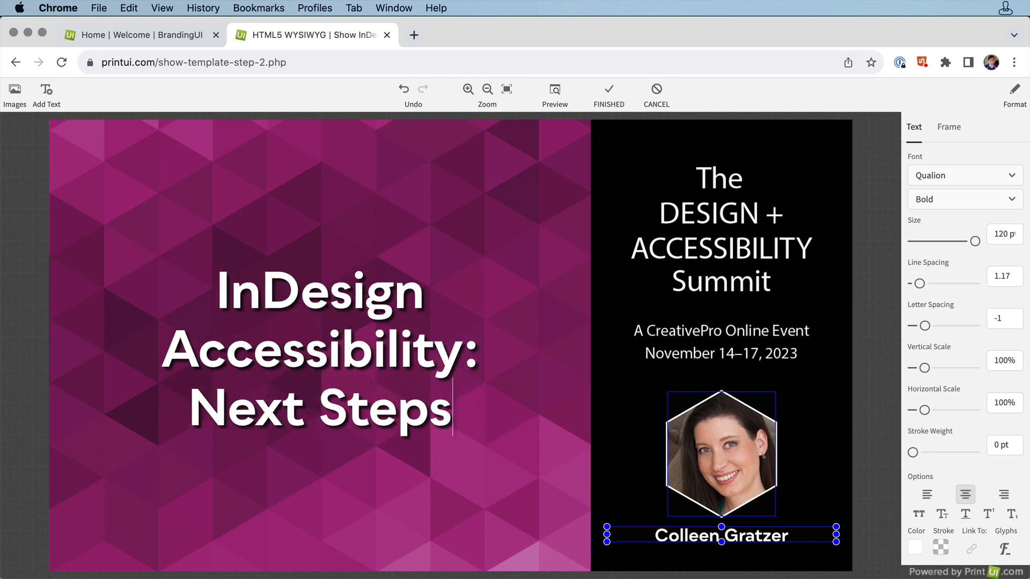
Step: Replace the speaker name beneath the photo with the new speaker's full name
{"action": "double_click", "coordinate": [678, 537]}
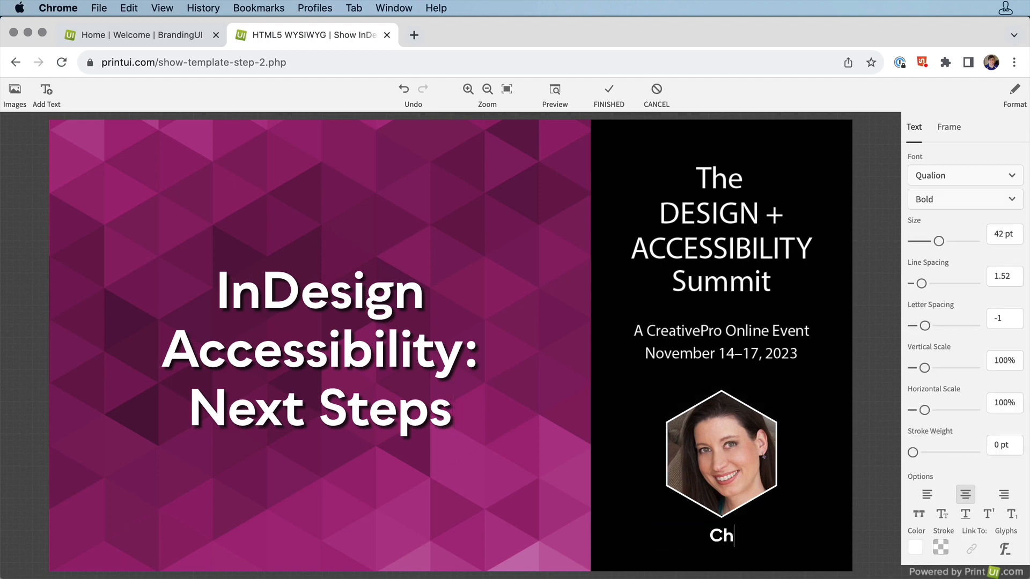
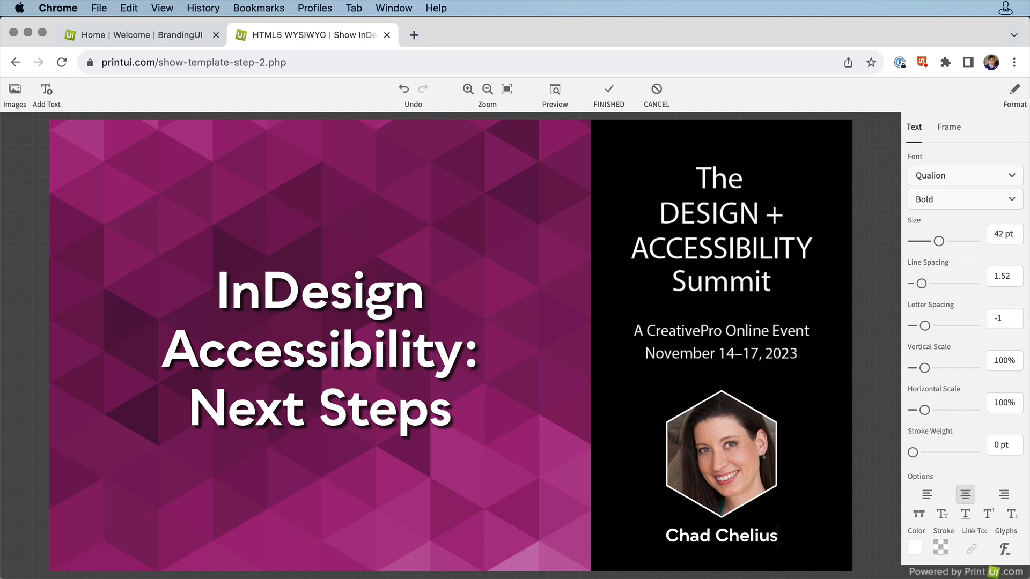
Step: Change the speaker photo by uploading the new speaker's 300x340 image from the speaker photos folder, then finish the image edit
{"action": "left_click", "coordinate": [703, 480]}
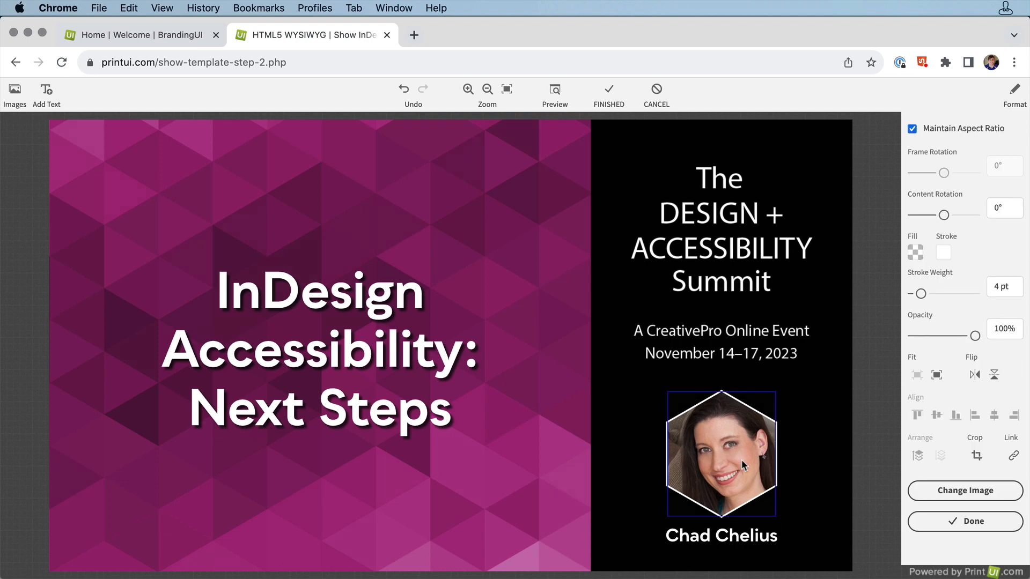
{"action": "left_click", "coordinate": [922, 494]}
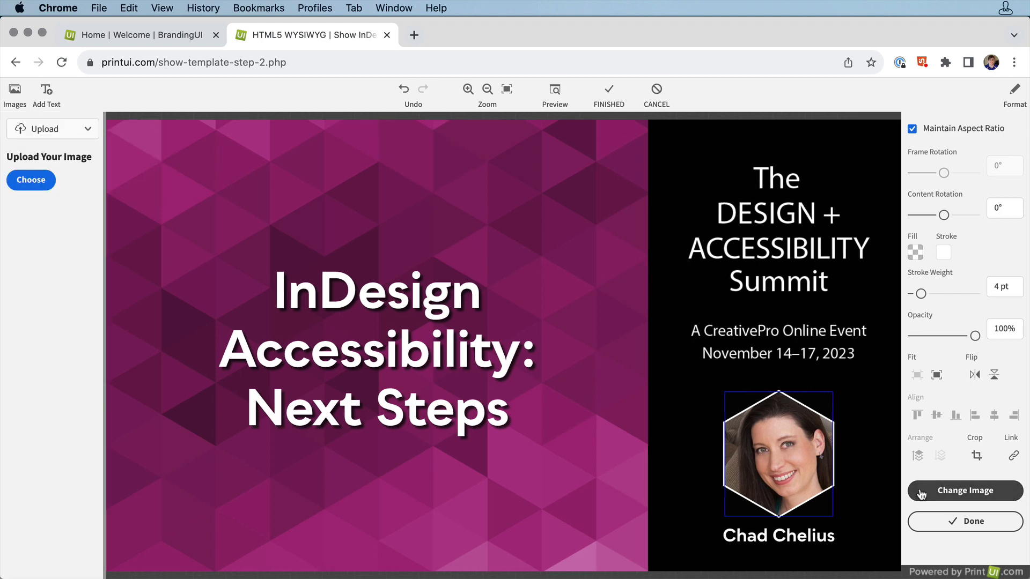
{"action": "left_click", "coordinate": [31, 180]}
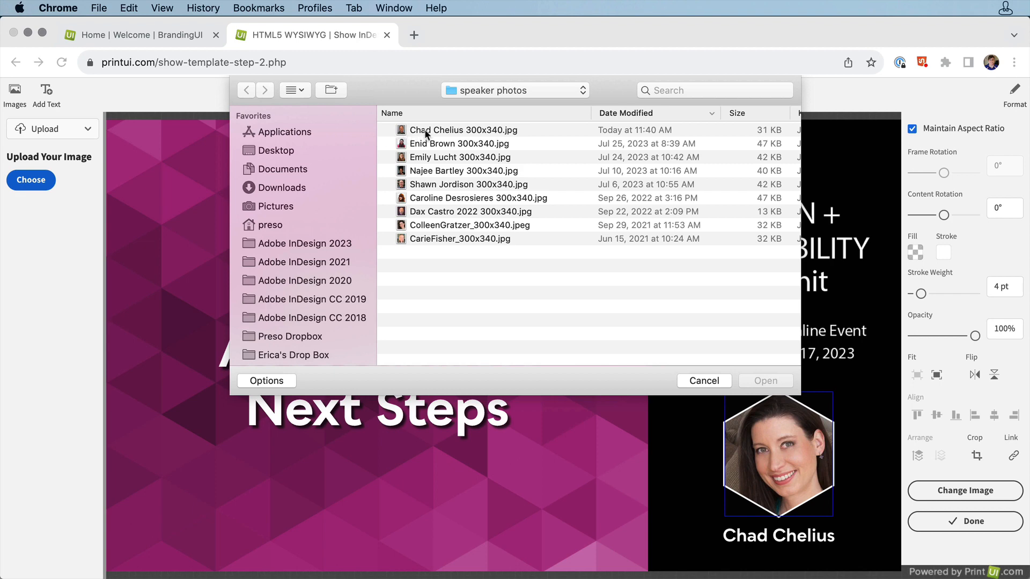
{"action": "double_click", "coordinate": [425, 133]}
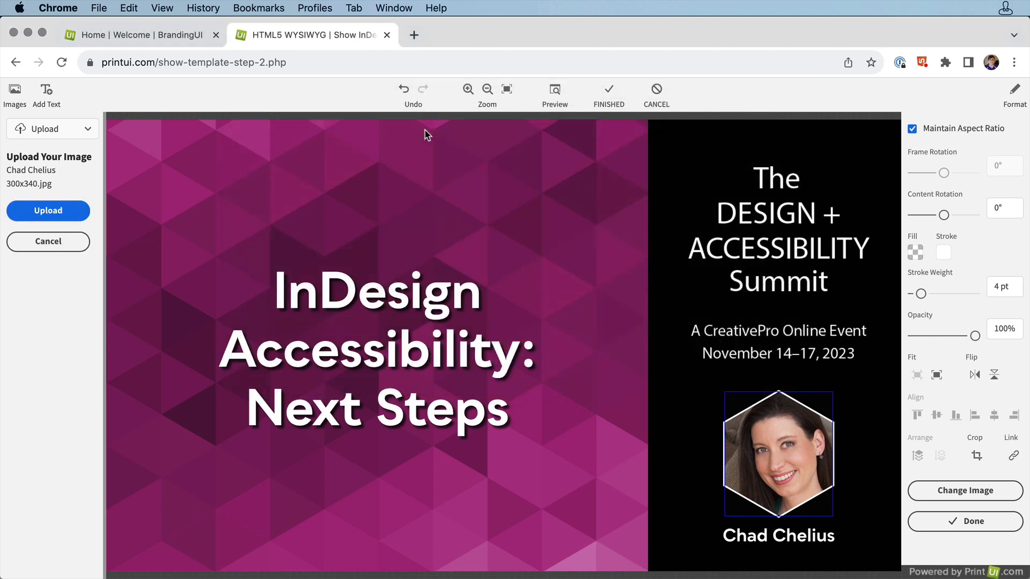
{"action": "left_click", "coordinate": [68, 211]}
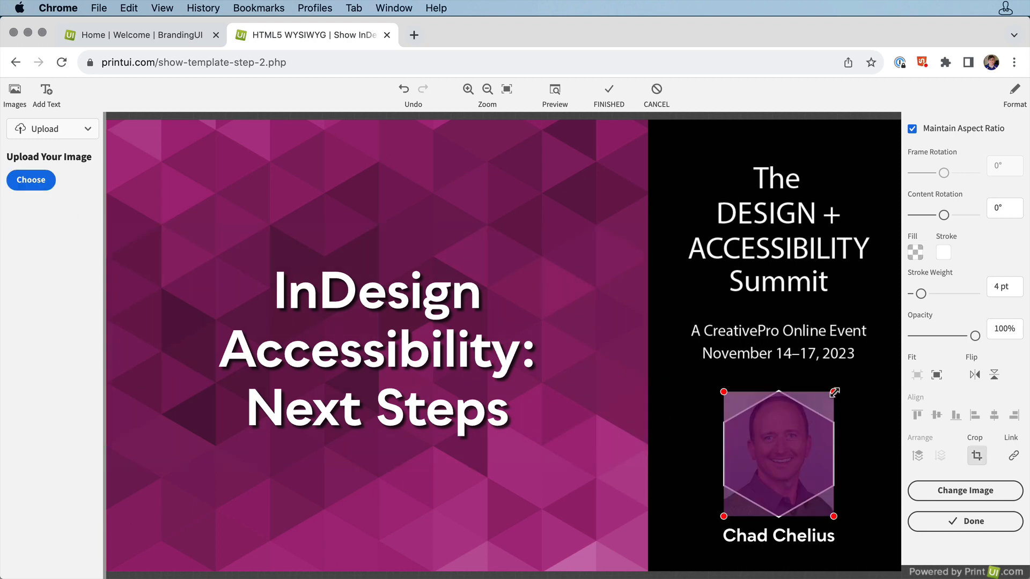
{"action": "left_click_drag", "start_coordinate": [835, 392], "coordinate": [835, 391]}
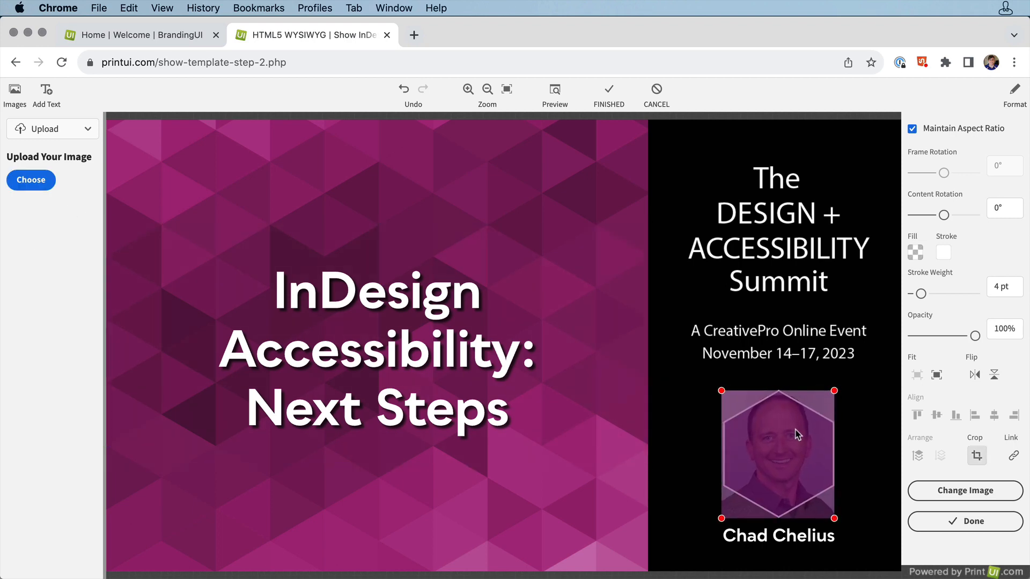
{"action": "left_click", "coordinate": [922, 522]}
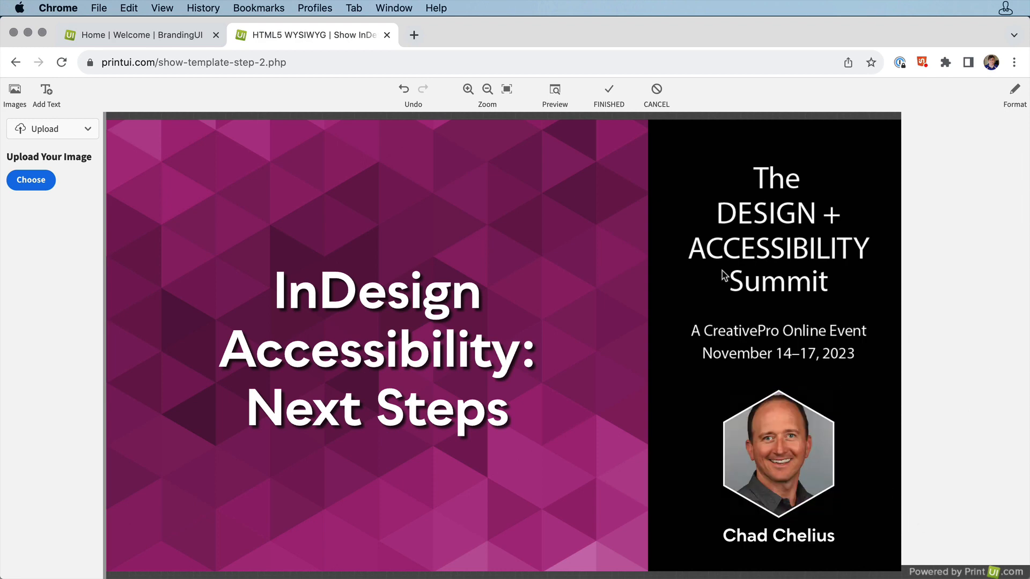
Step: Finish the design and confirm that designing is done
{"action": "left_click", "coordinate": [608, 90]}
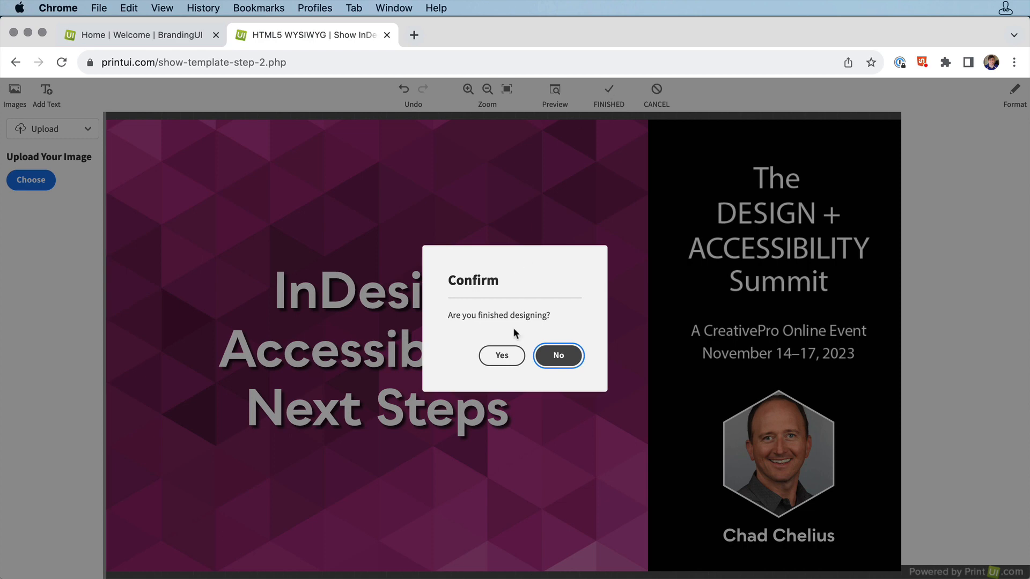
{"action": "left_click", "coordinate": [507, 356]}
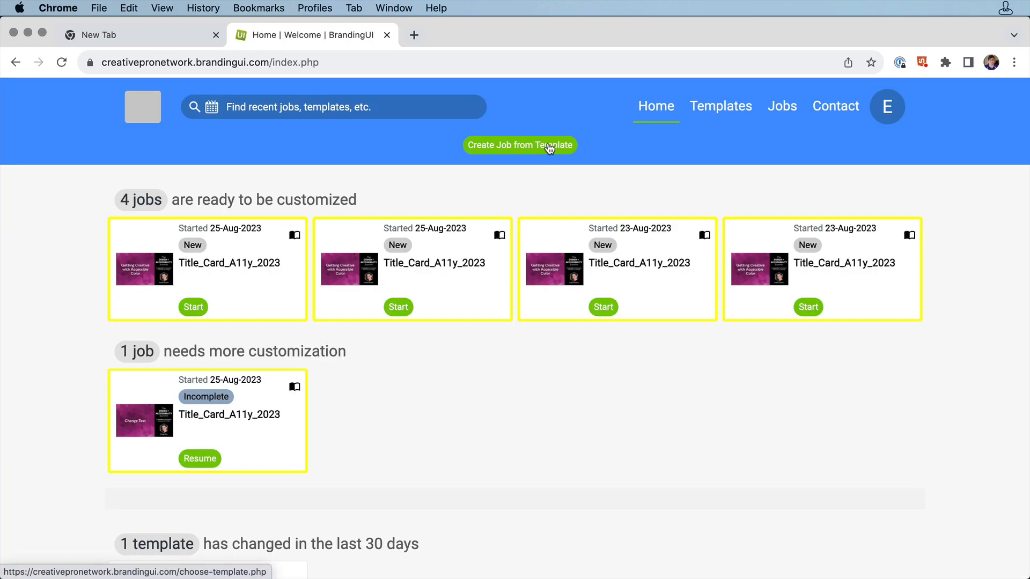
Step: Open the jobs list and start a new Title_Card_A11y_2023 job
{"action": "left_click", "coordinate": [549, 145]}
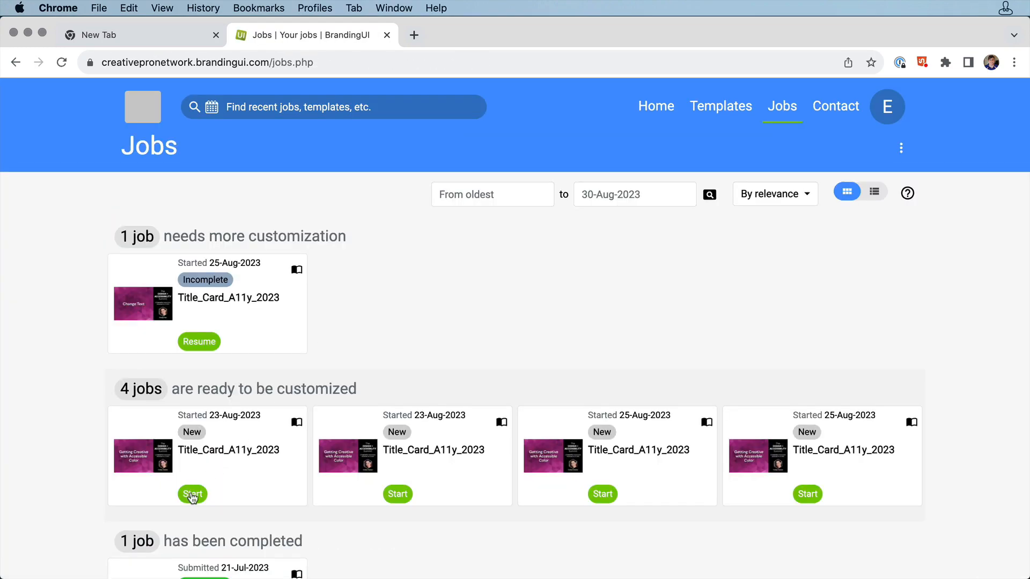
{"action": "left_click", "coordinate": [193, 492]}
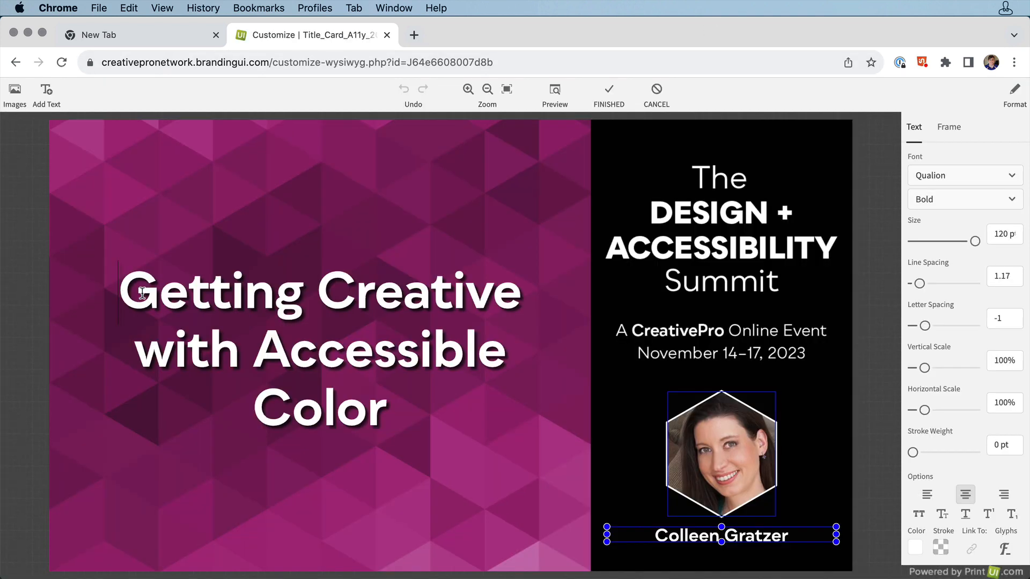
Step: Replace the title with "InDesign", "Accessibility:" and "Next Steps" on three lines
{"action": "left_click_drag", "start_coordinate": [142, 293], "coordinate": [381, 407]}
{"action": "type", "text": "InDesign"}
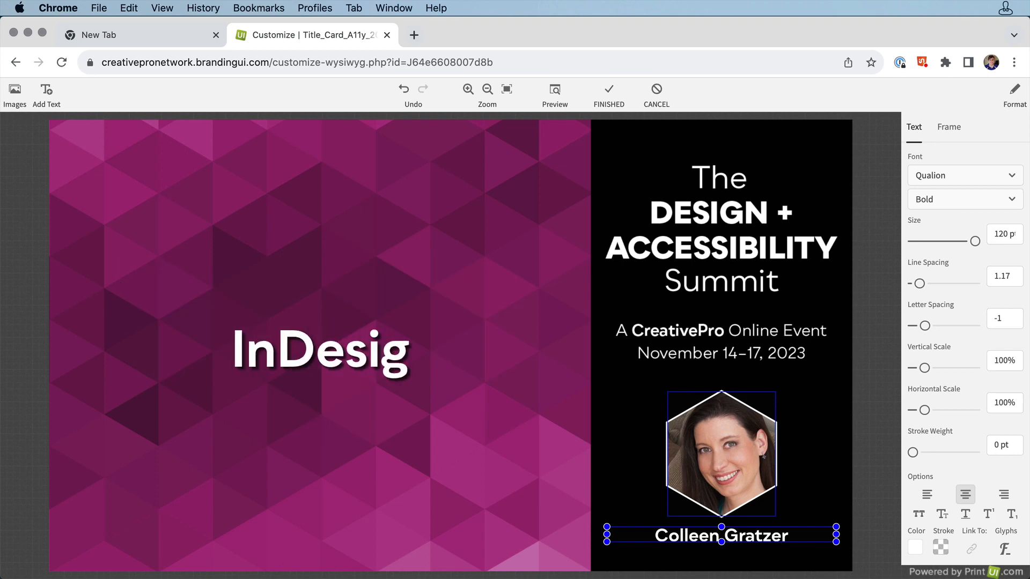
{"action": "key", "text": "Return"}
{"action": "type", "text": "Accessibility:"}
{"action": "key", "text": "Return"}
{"action": "type", "text": "Next Steps"}
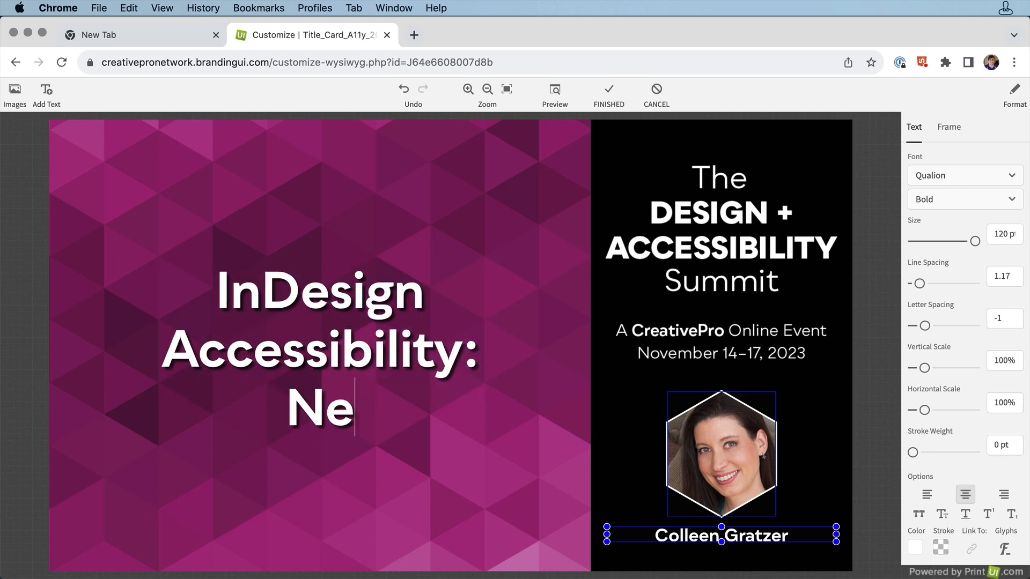
Step: Replace the speaker name beneath the photo with the new speaker's full name
{"action": "left_click", "coordinate": [689, 537]}
{"action": "double_click", "coordinate": [689, 537]}
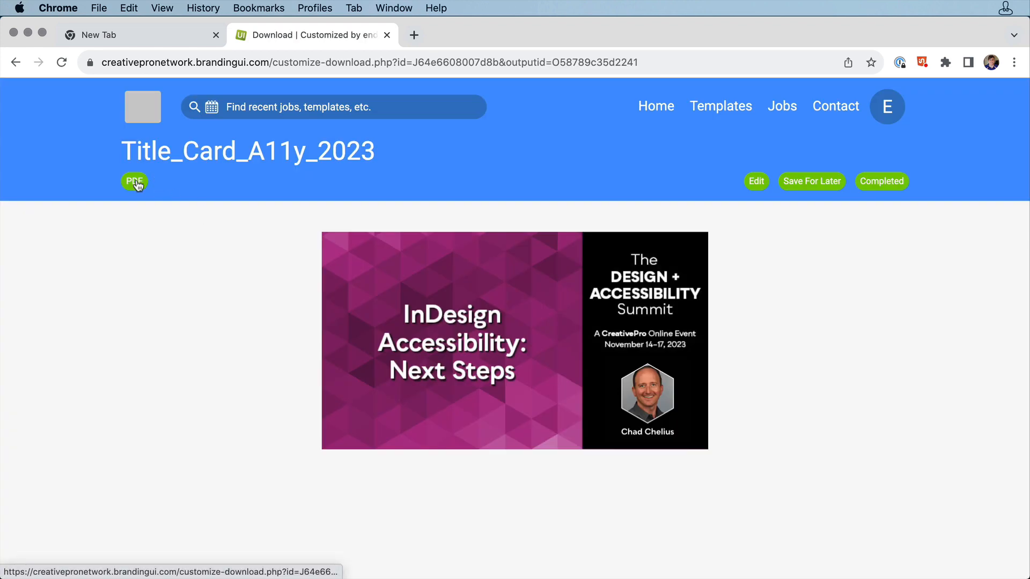
Step: Download the customized title card as a PDF with the High Quality Print preset
{"action": "left_click", "coordinate": [136, 182]}
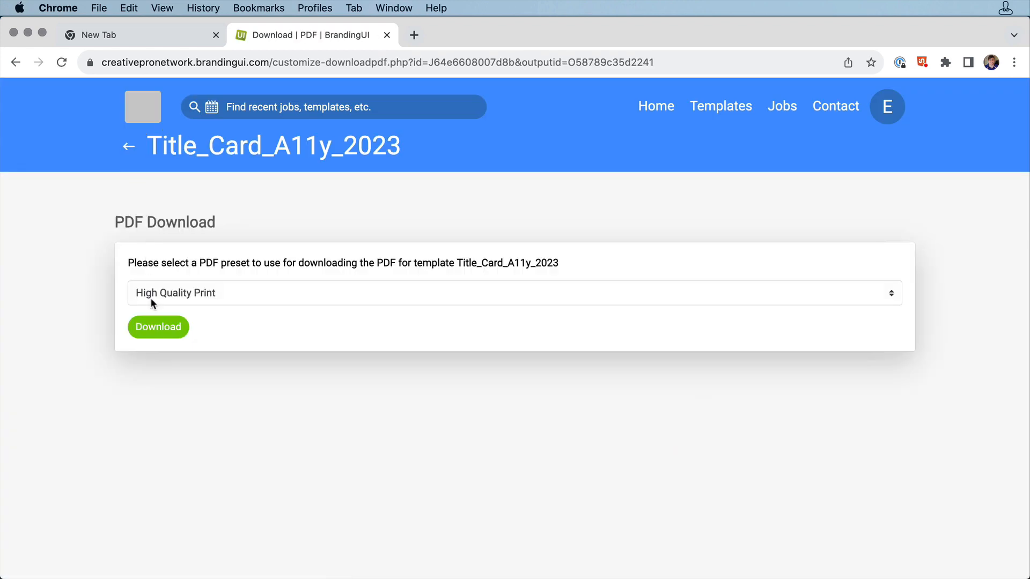
{"action": "left_click", "coordinate": [156, 329]}
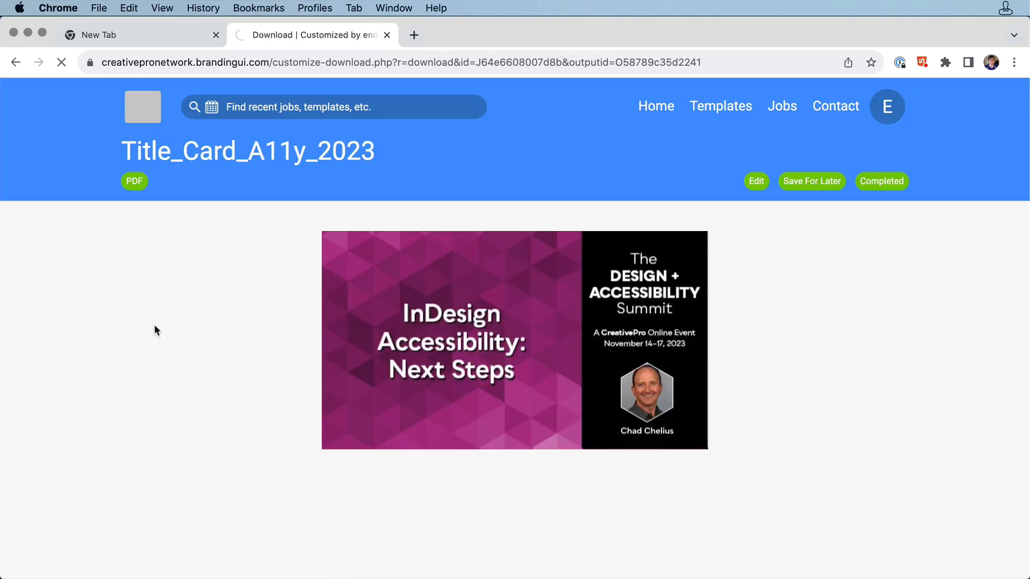